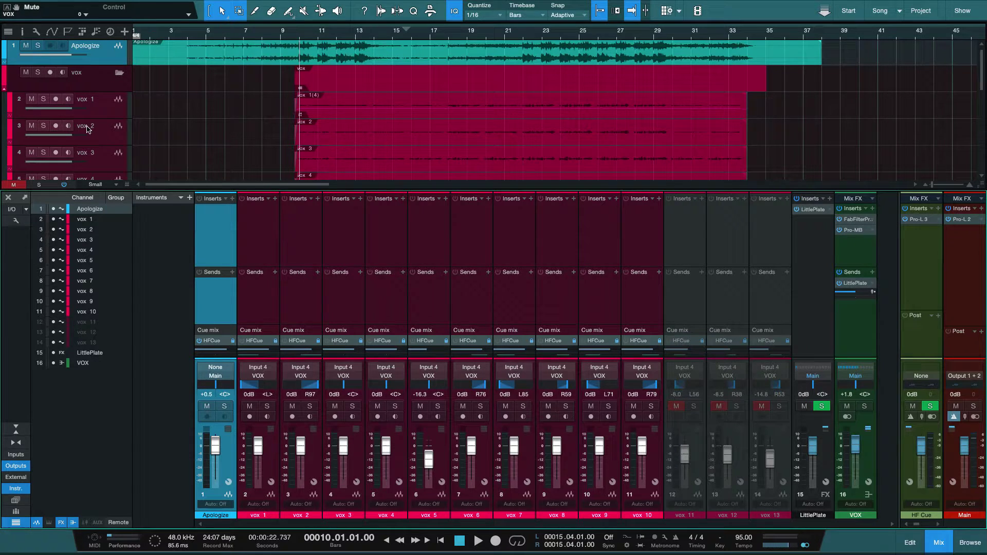
# Step: From vox 1's input menu, open Audio I/O Setup and review its Inputs and Outputs pages
pyautogui.click(269, 367)
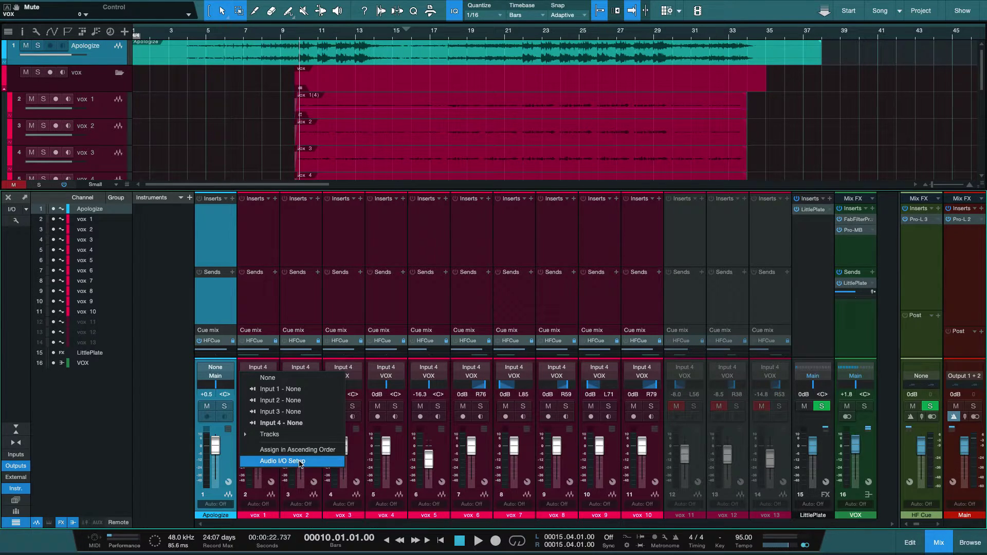
pyautogui.click(266, 320)
pyautogui.click(261, 369)
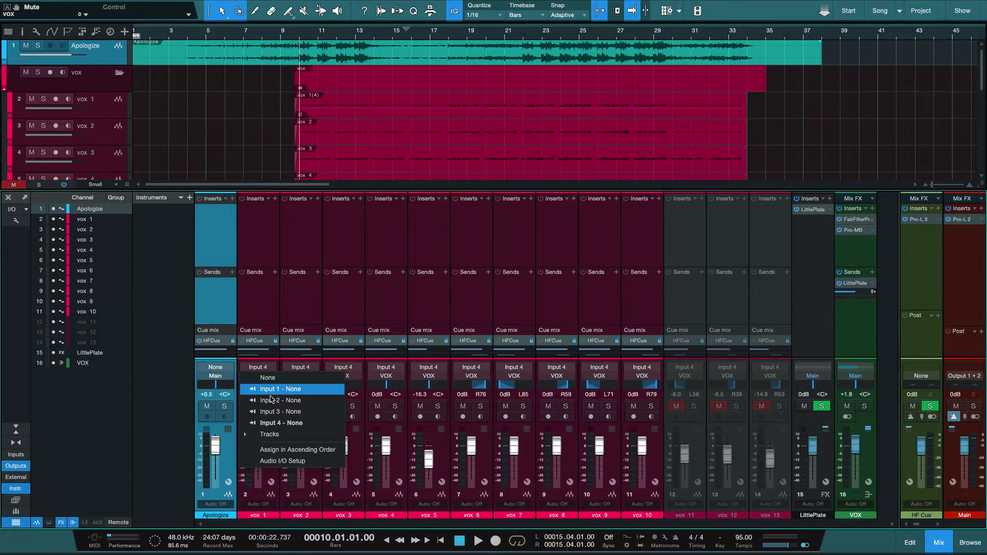
pyautogui.click(277, 462)
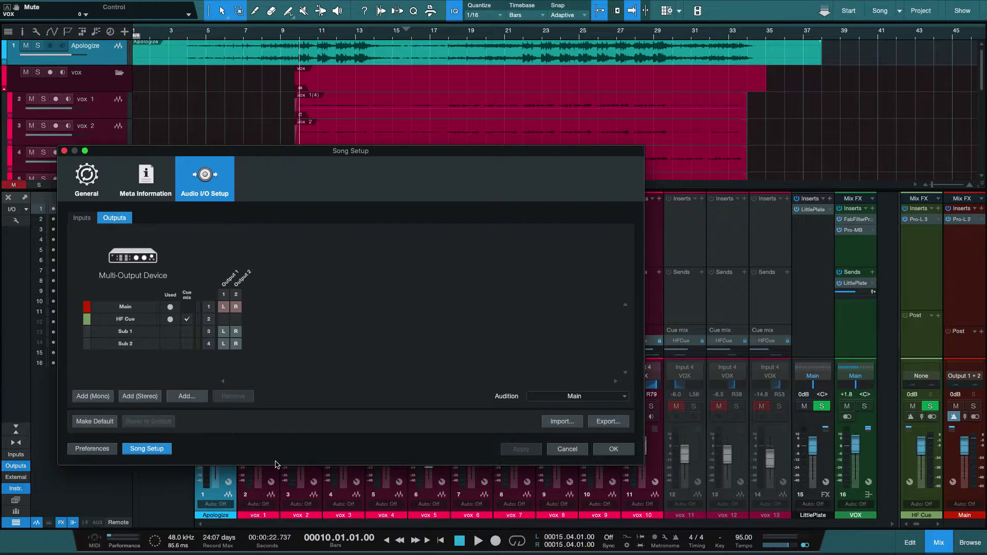
pyautogui.click(82, 220)
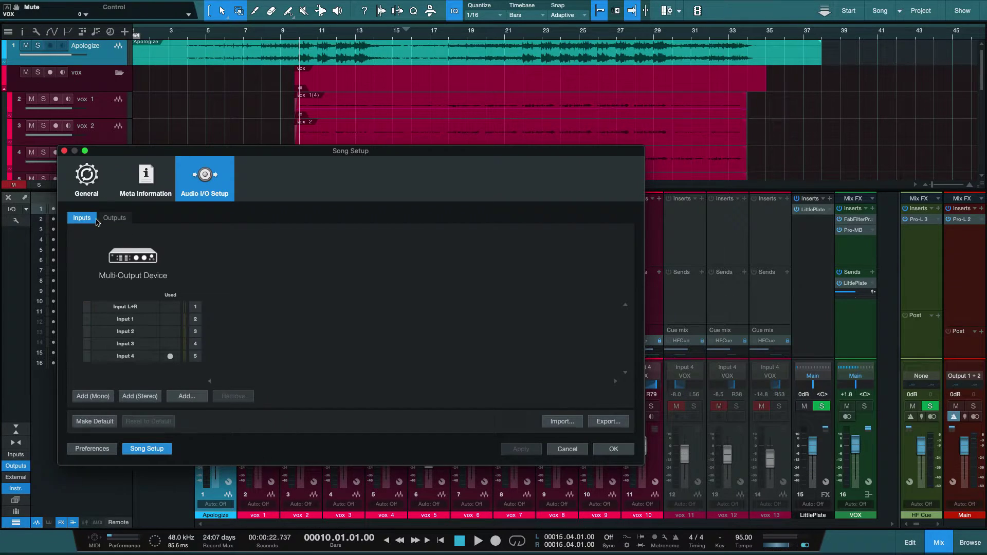
pyautogui.click(114, 218)
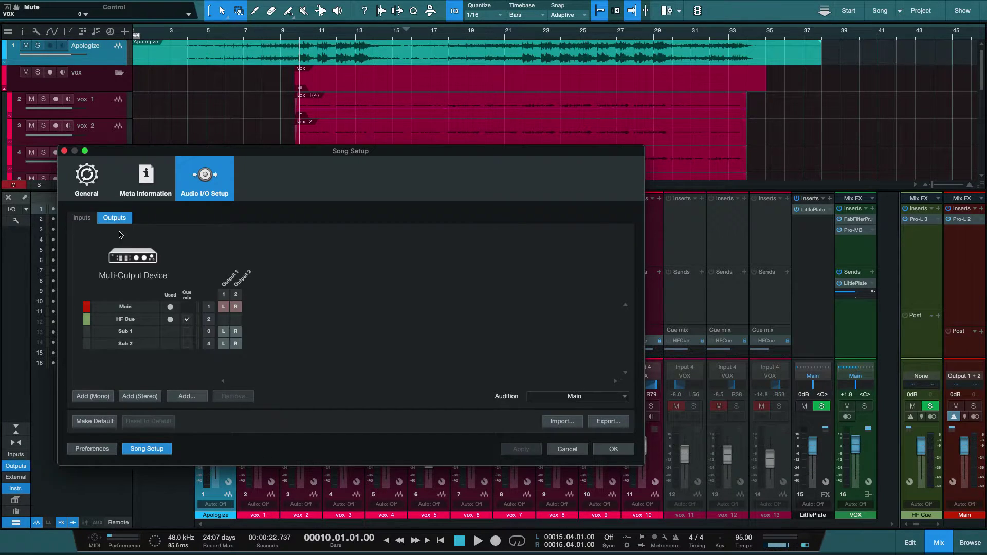
# Step: Add a stereo Sub 3 output and keep HF Cue flagged as the cue mix output
pyautogui.click(143, 399)
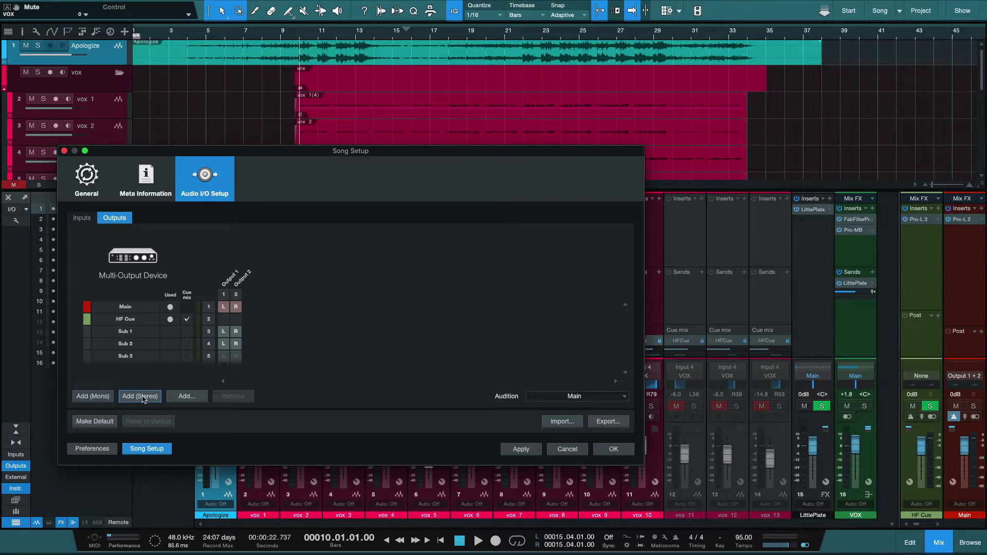
pyautogui.click(150, 359)
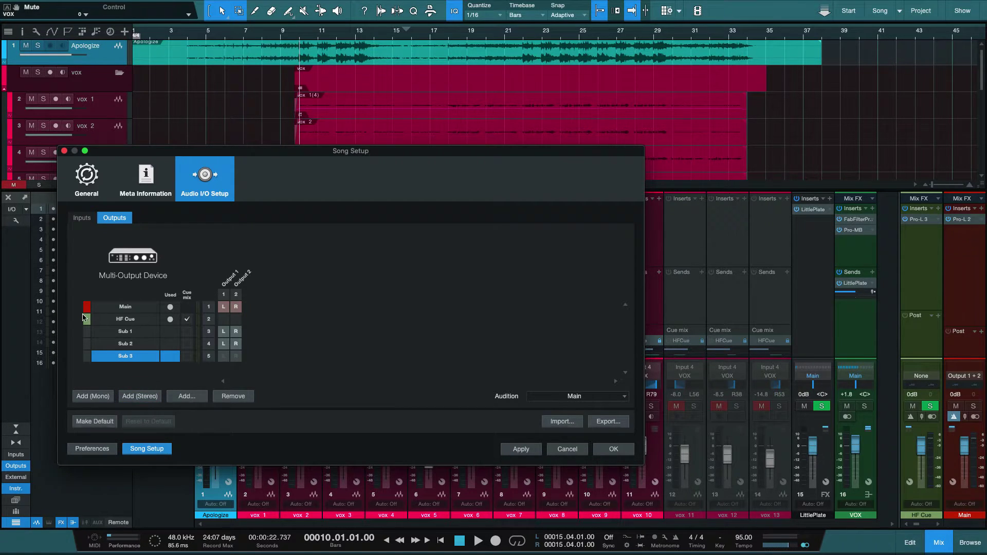
pyautogui.click(187, 320)
pyautogui.click(187, 321)
pyautogui.click(188, 320)
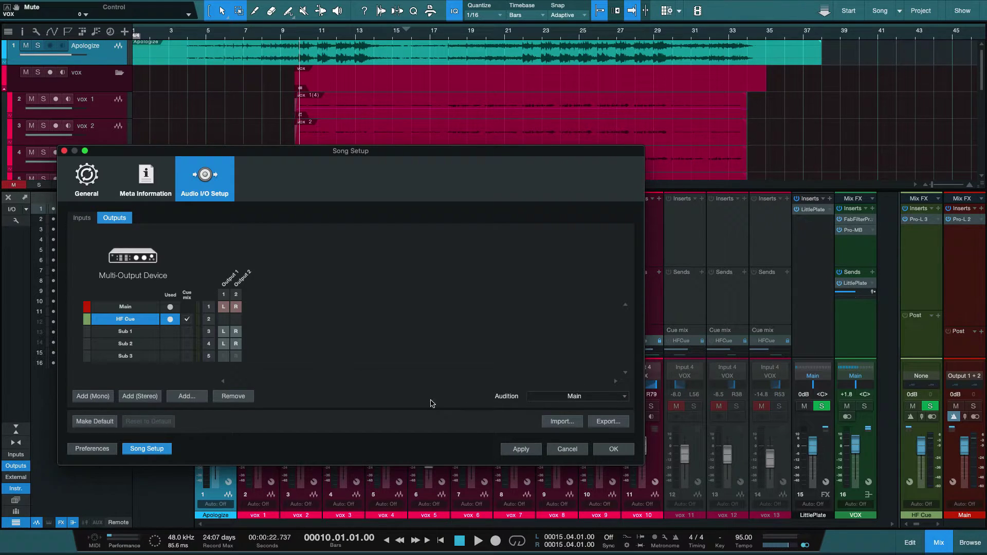
# Step: Apply and close Song Setup, then hide the mixer's output channels
pyautogui.click(520, 449)
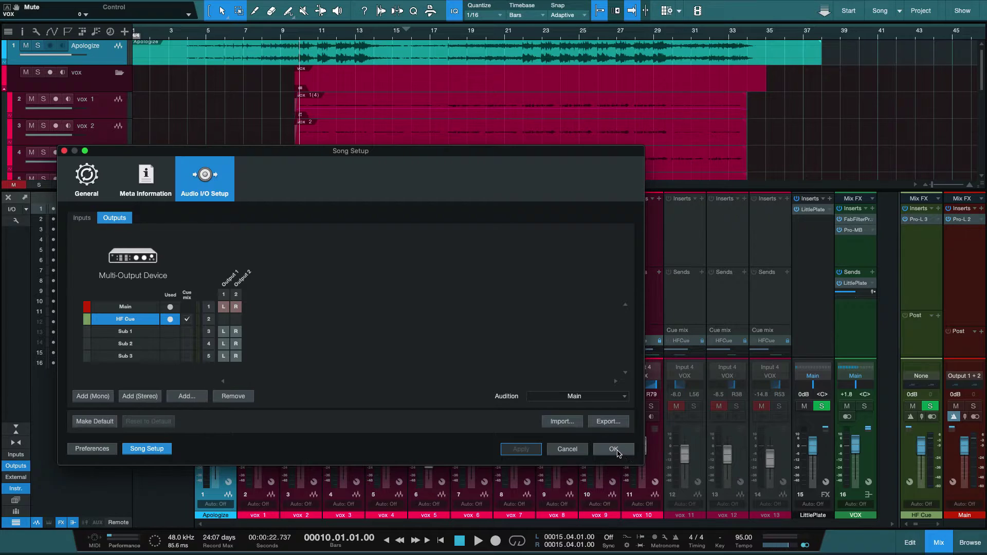
pyautogui.click(616, 451)
pyautogui.click(22, 465)
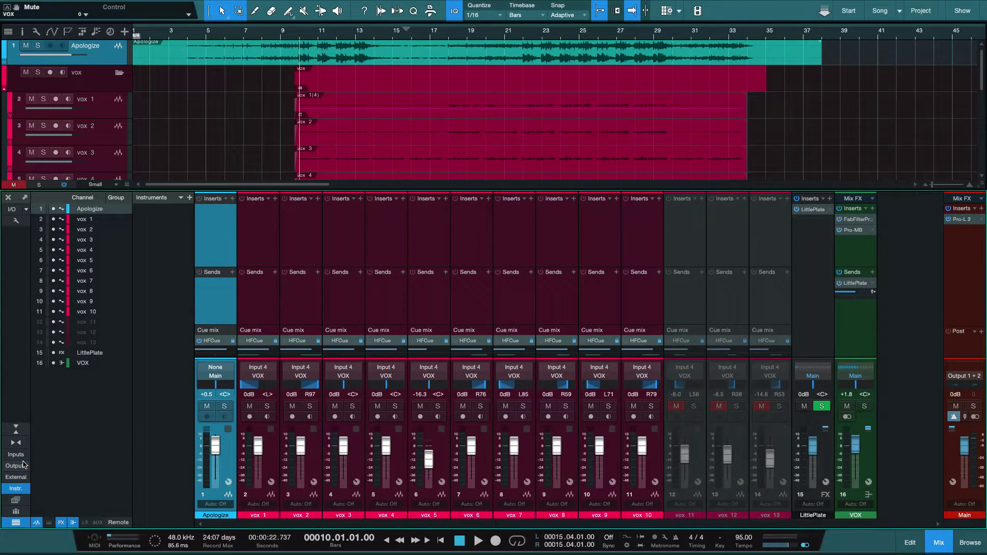
# Step: Turn the mixer's output channels back on and select the HF Cue output strip
pyautogui.click(22, 466)
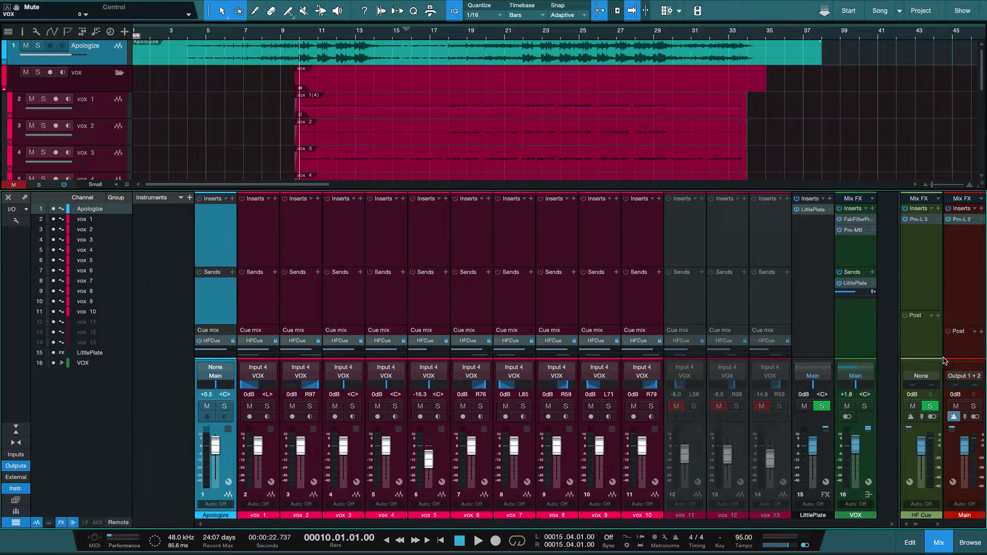
pyautogui.click(17, 466)
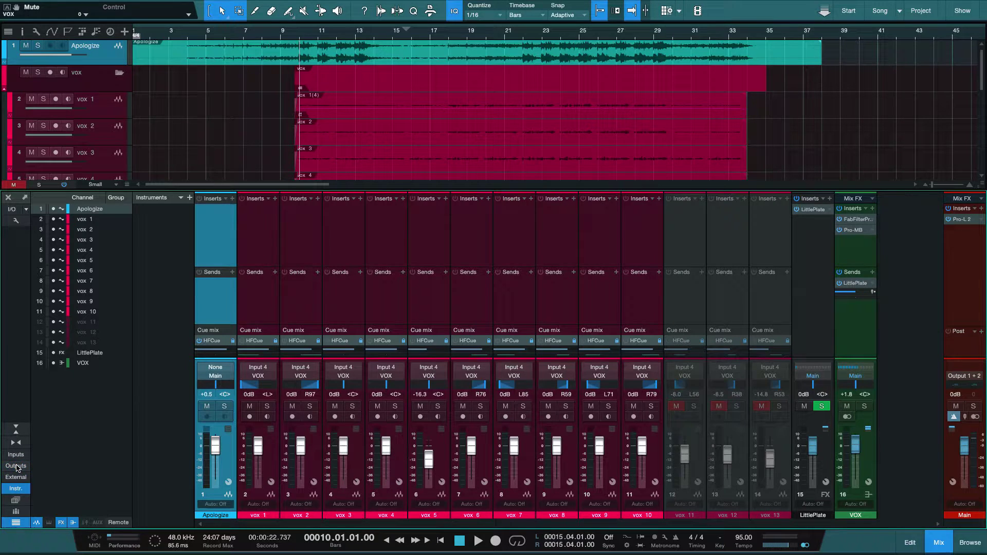
pyautogui.click(17, 467)
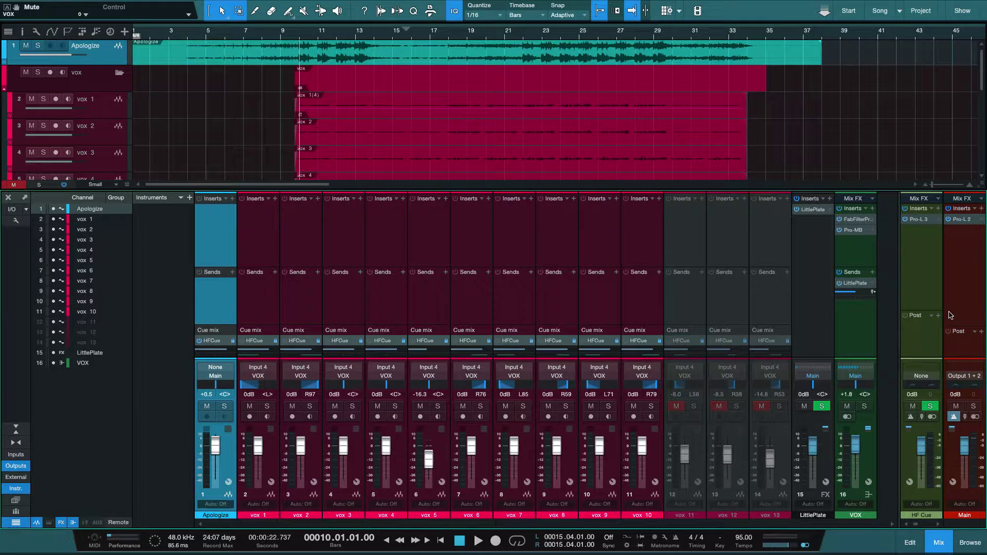
pyautogui.click(915, 286)
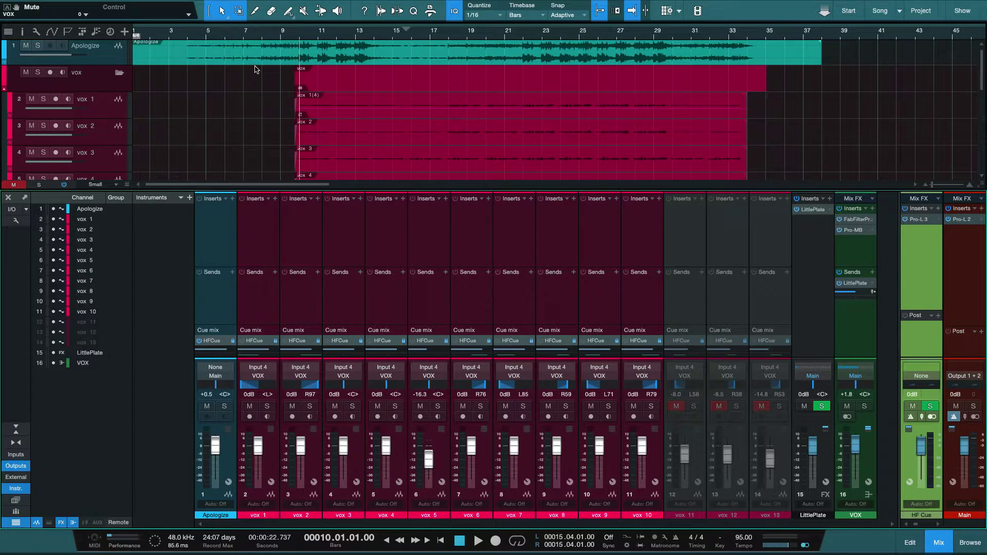
# Step: Solo the HF Cue output and start and stop playback from bar 10 several times
pyautogui.press('space')
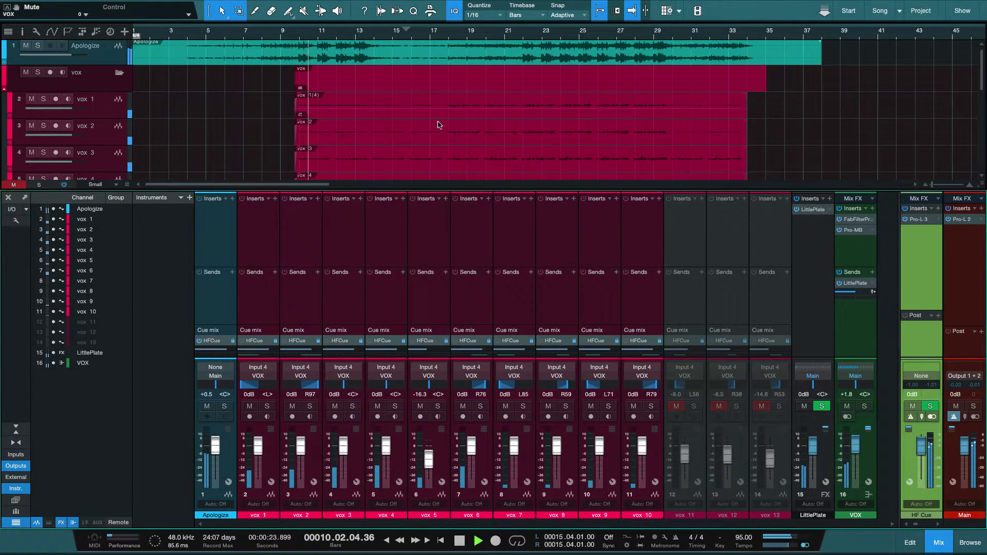
pyautogui.click(929, 406)
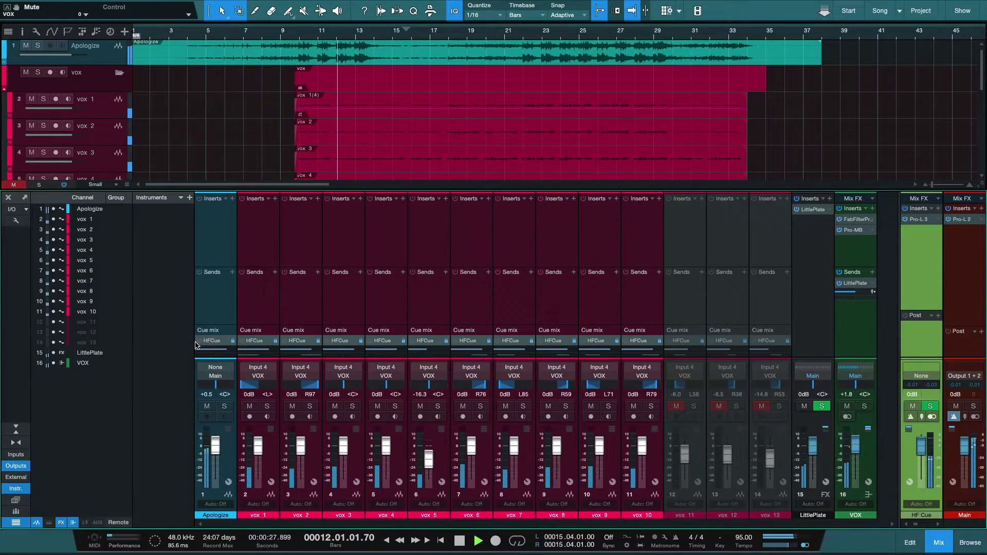
pyautogui.press('space')
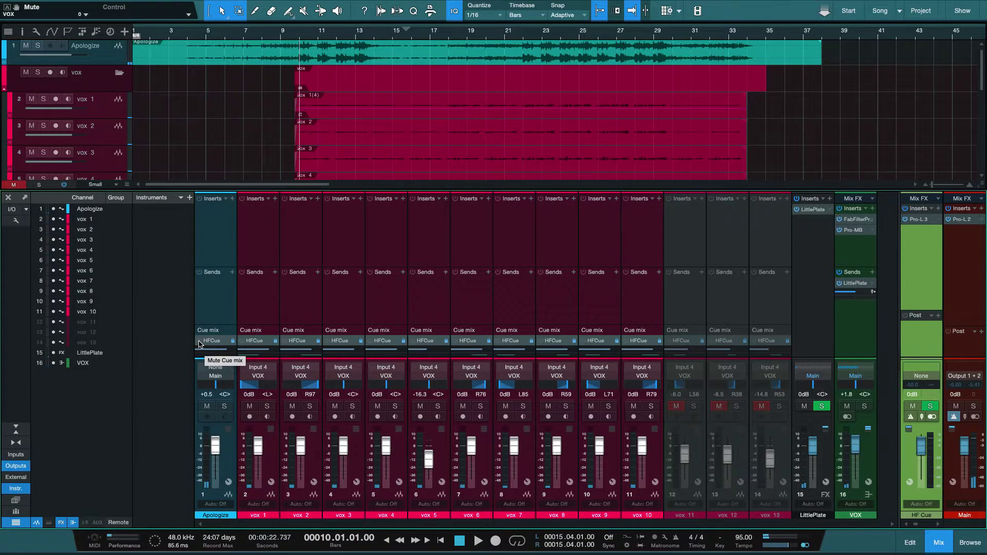
pyautogui.press('space')
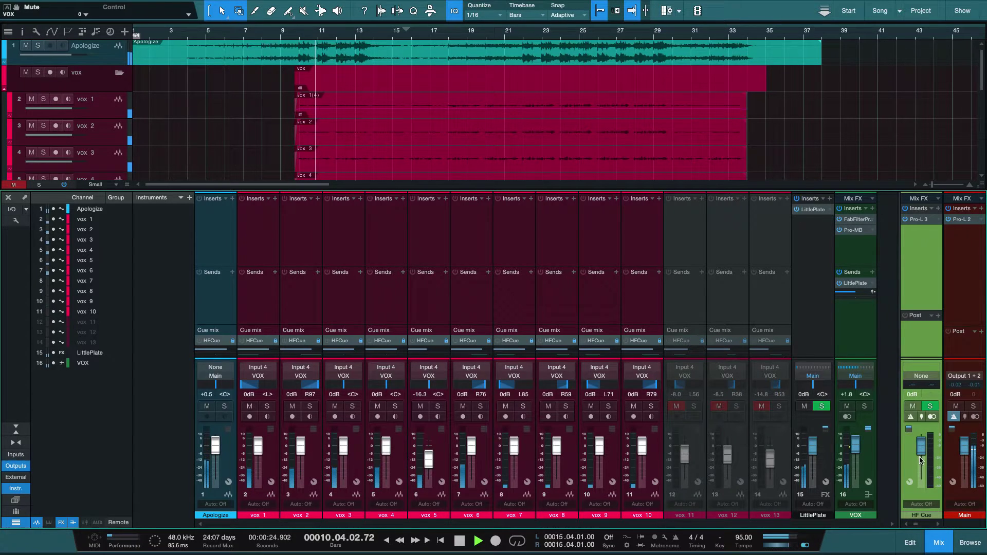
pyautogui.press('space')
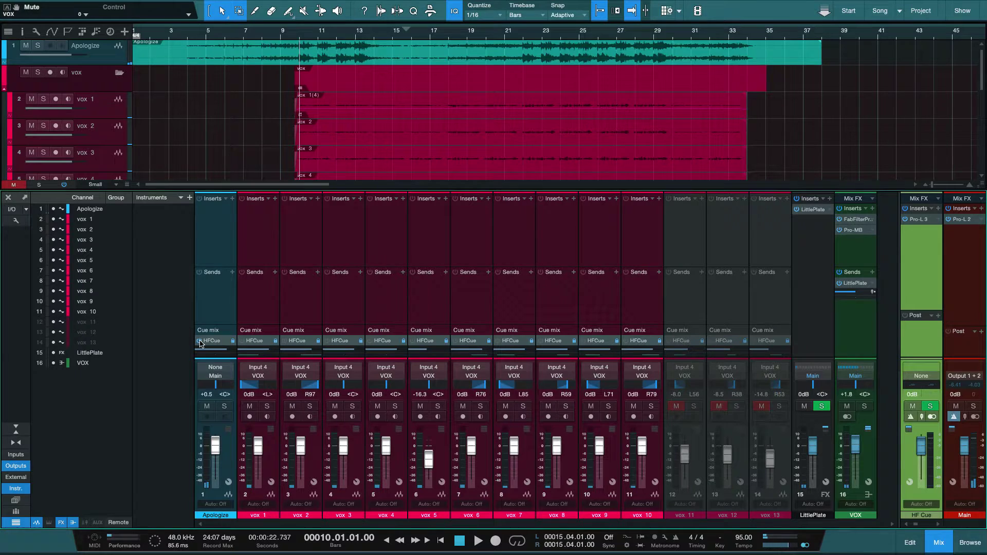
pyautogui.press('space')
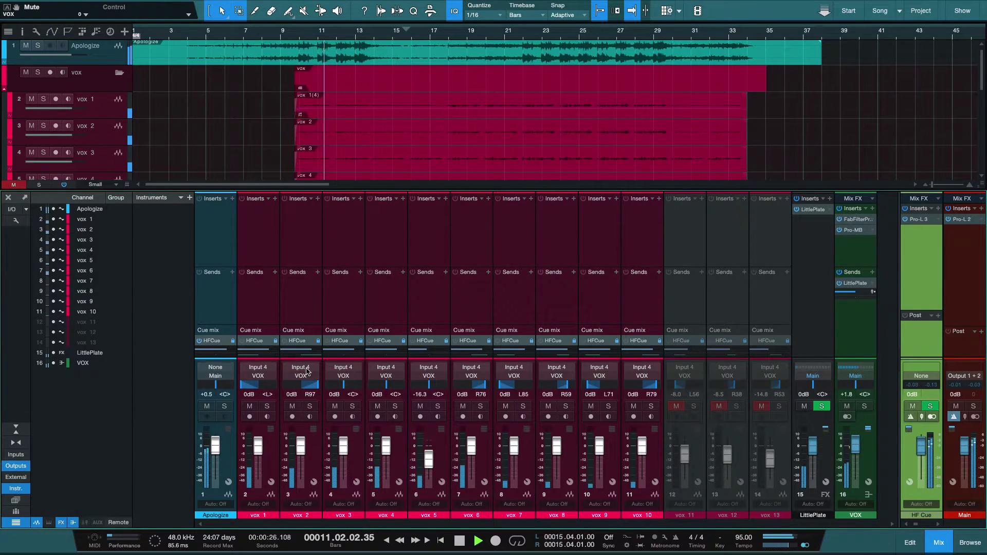
pyautogui.press('space')
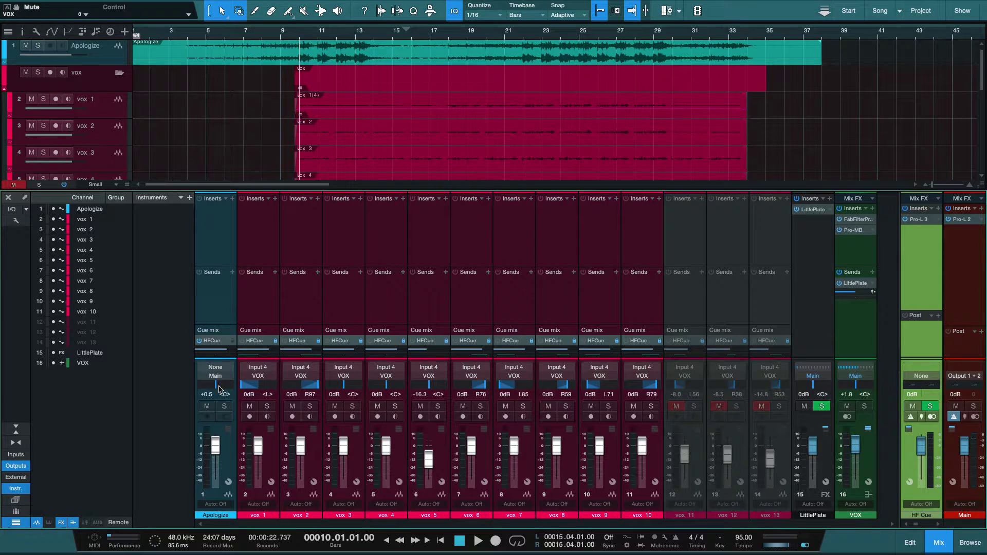
# Step: Lower the Apologize channel volume to -25.6 dB, then restore it to 0 dB
pyautogui.click(216, 446)
pyautogui.moveTo(216, 449); pyautogui.dragTo(216, 467)
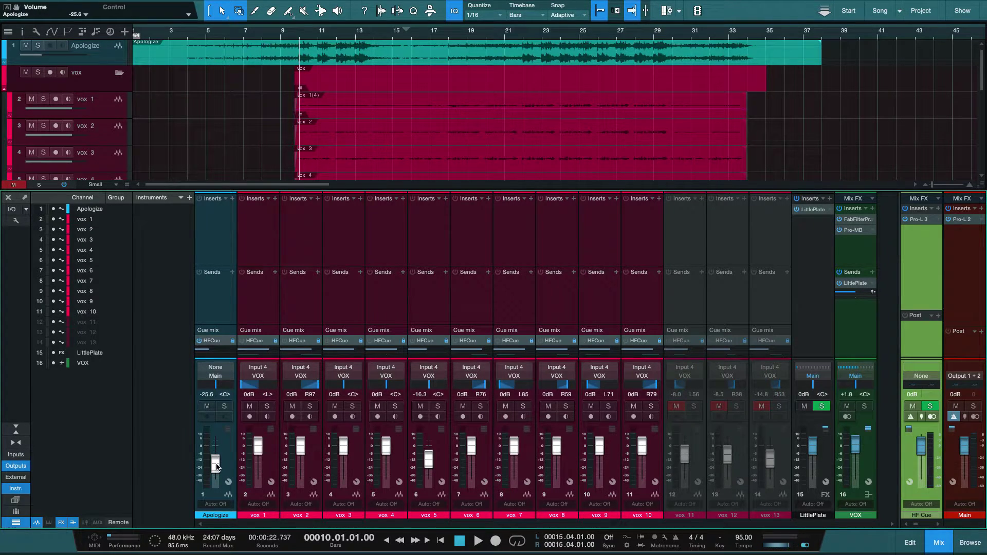
pyautogui.moveTo(215, 467); pyautogui.dragTo(216, 453)
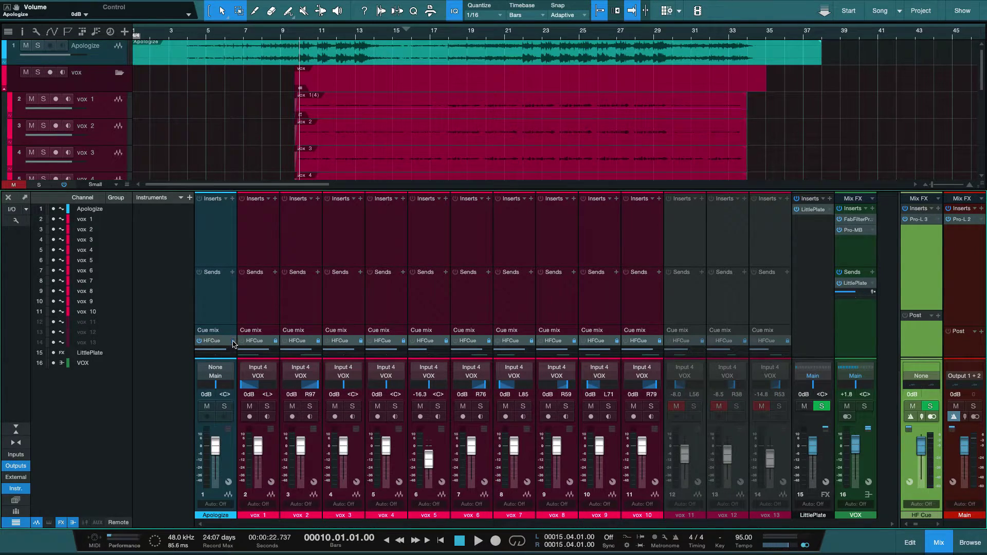
# Step: Set Apologize's HFCue send to -4.7 panned L56 and shrink the sends section
pyautogui.moveTo(231, 354); pyautogui.dragTo(225, 353)
pyautogui.moveTo(216, 387)
pyautogui.mouseDown()
pyautogui.moveTo(226, 386)
pyautogui.moveTo(208, 389)
pyautogui.moveTo(226, 387)
pyautogui.moveTo(221, 376)
pyautogui.mouseUp()
pyautogui.moveTo(625, 307); pyautogui.dragTo(625, 284)
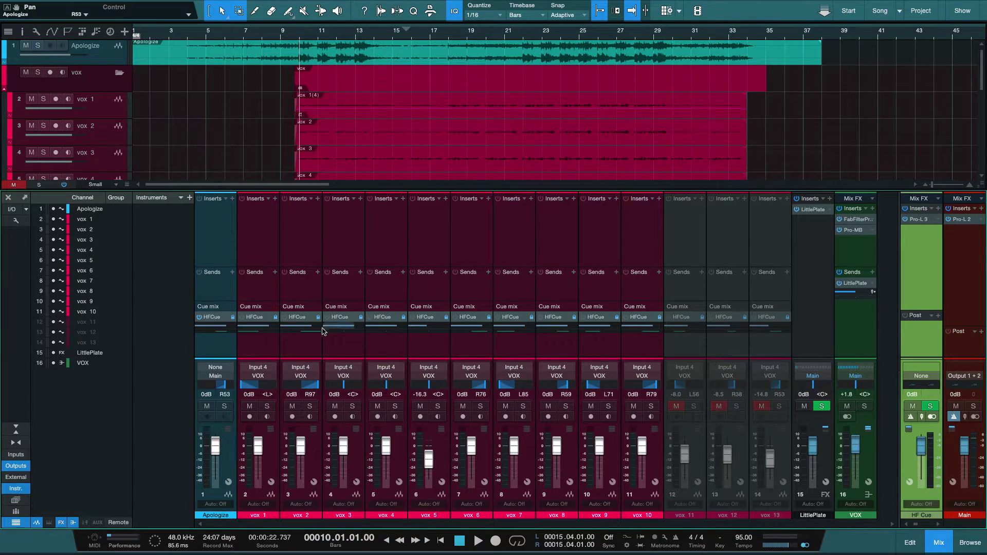
pyautogui.click(261, 350)
pyautogui.click(302, 353)
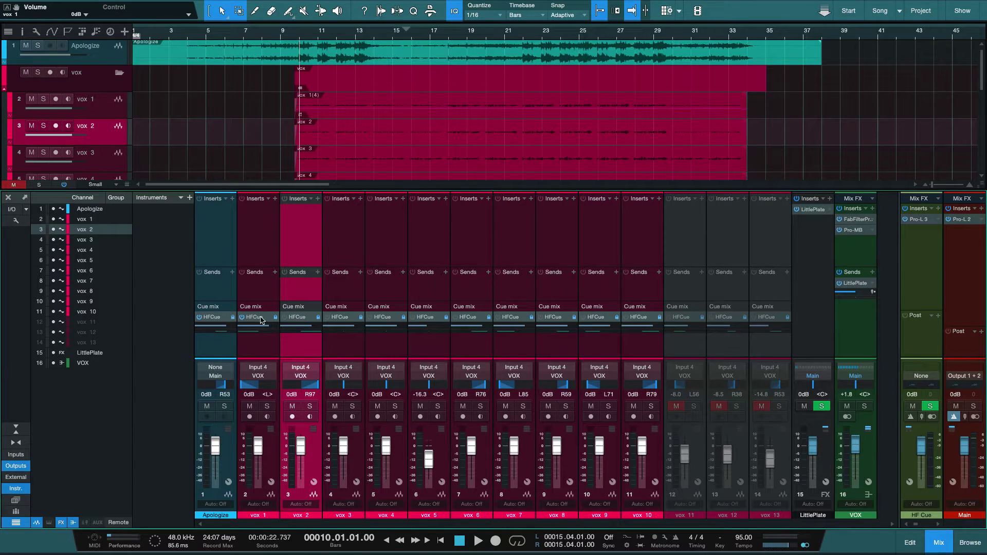
pyautogui.press('space')
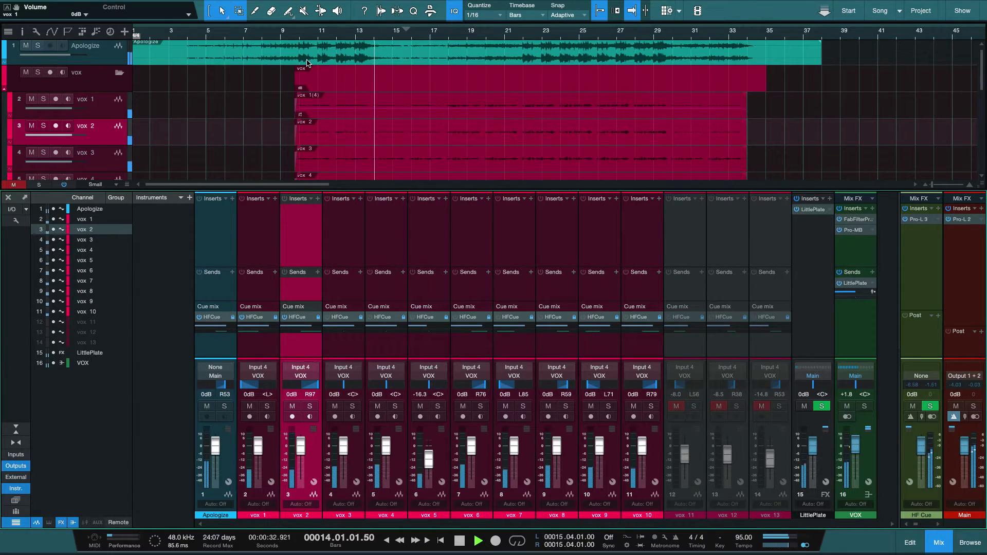
pyautogui.press('space')
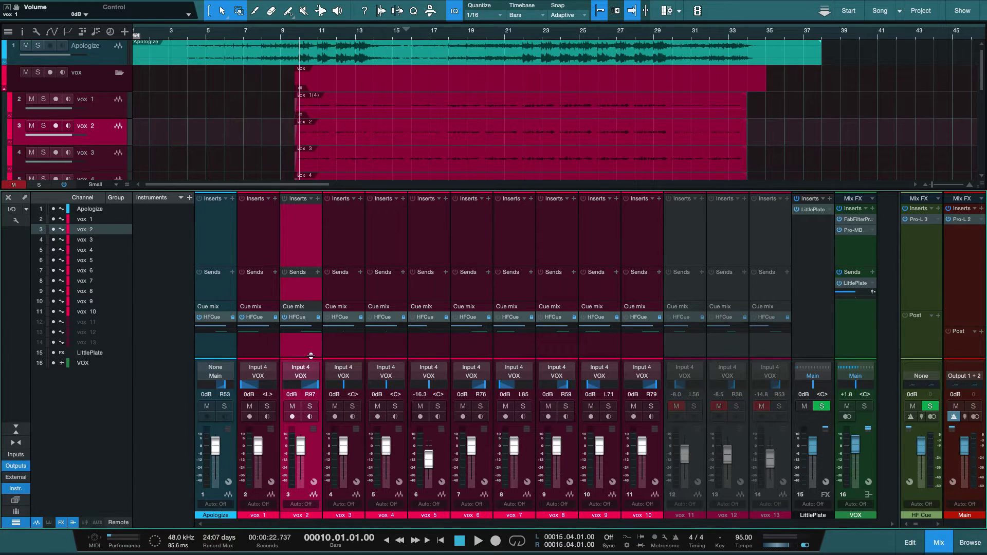
# Step: Colour the vox 1 and vox 2 channels lime green
pyautogui.click(263, 351)
pyautogui.click(302, 350)
pyautogui.keyDown('ctrl'); pyautogui.click(252, 348); pyautogui.keyUp('ctrl')
pyautogui.click(263, 515)
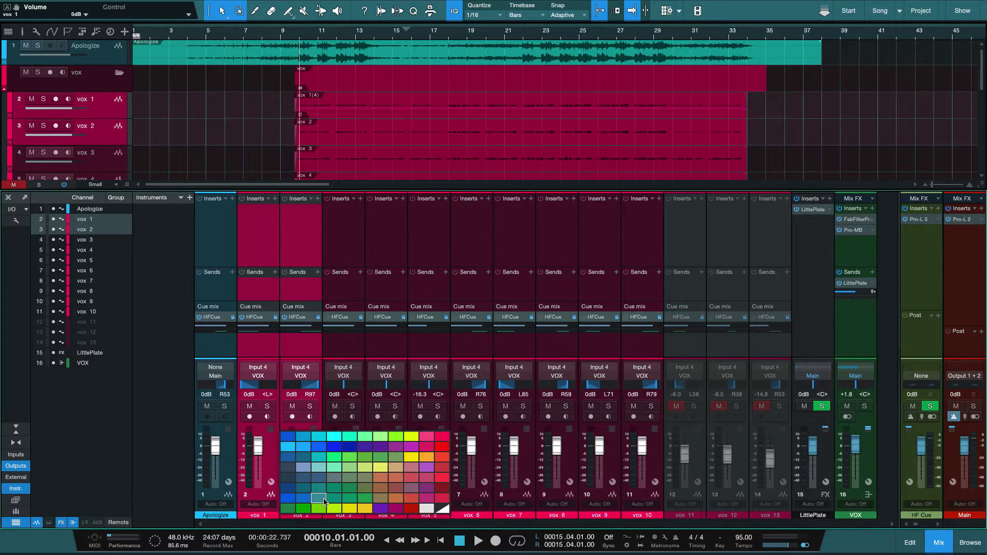
pyautogui.click(331, 508)
pyautogui.click(296, 351)
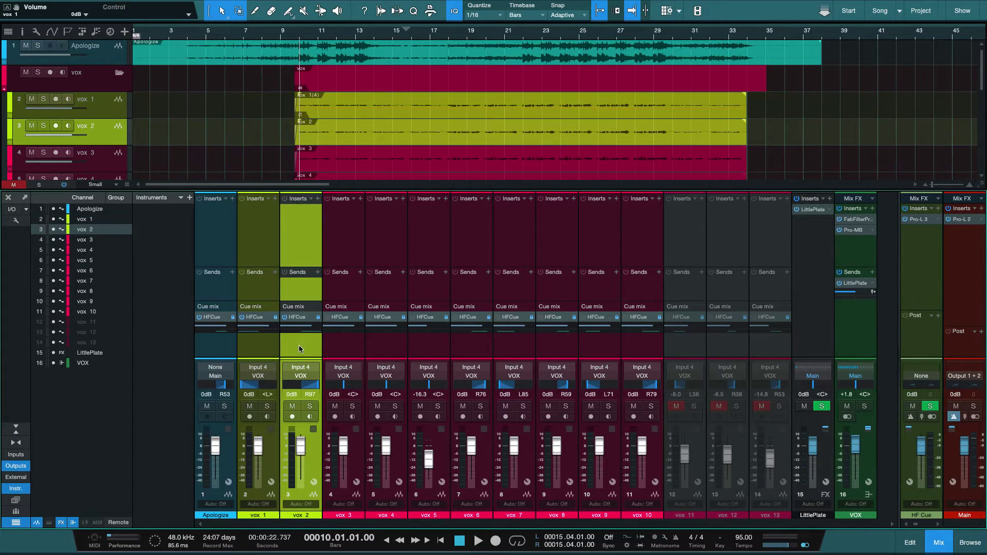
# Step: Arm vox 3 with monitoring, add layer vox 3.2, and zoom in at bar 9.04
pyautogui.click(340, 354)
pyautogui.click(336, 417)
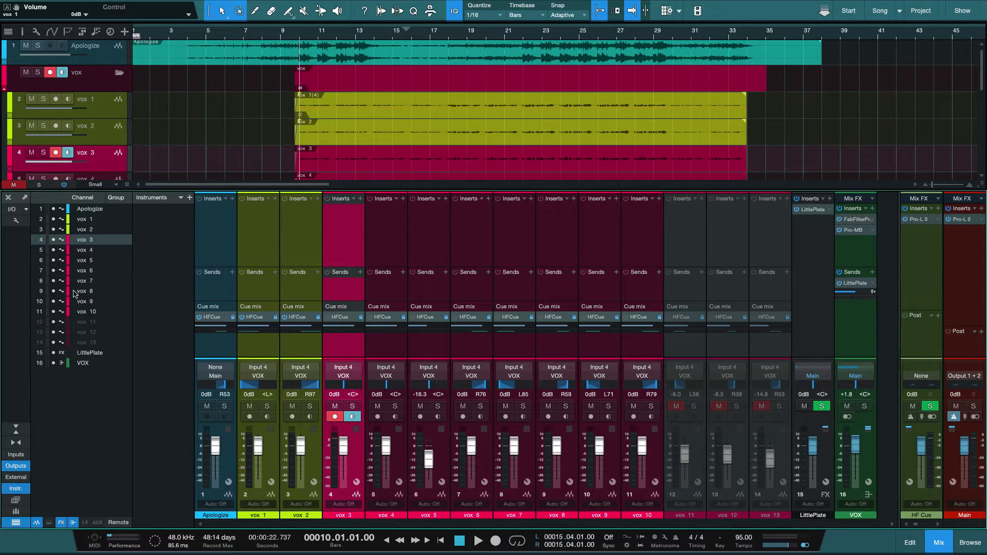
pyautogui.press('super+alt+l')
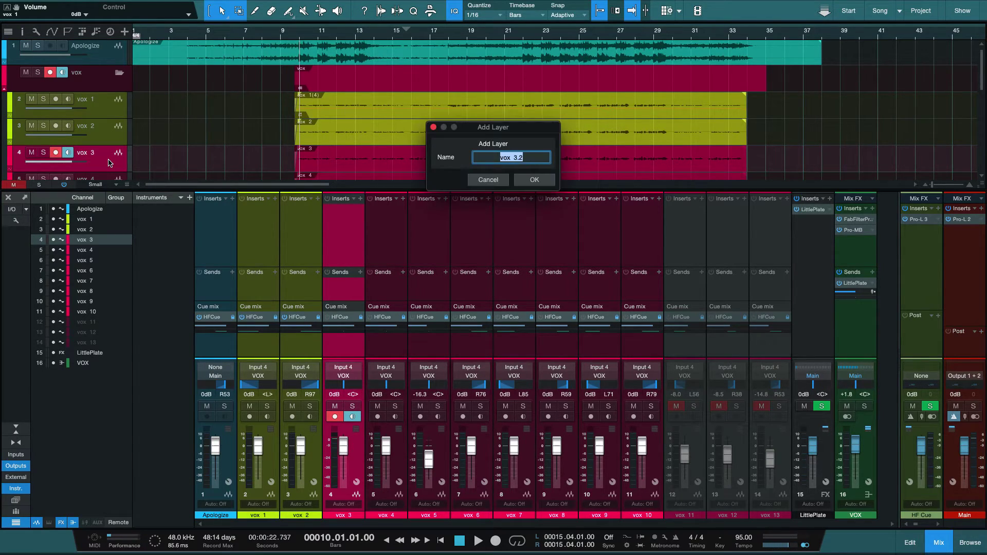
pyautogui.press('Return')
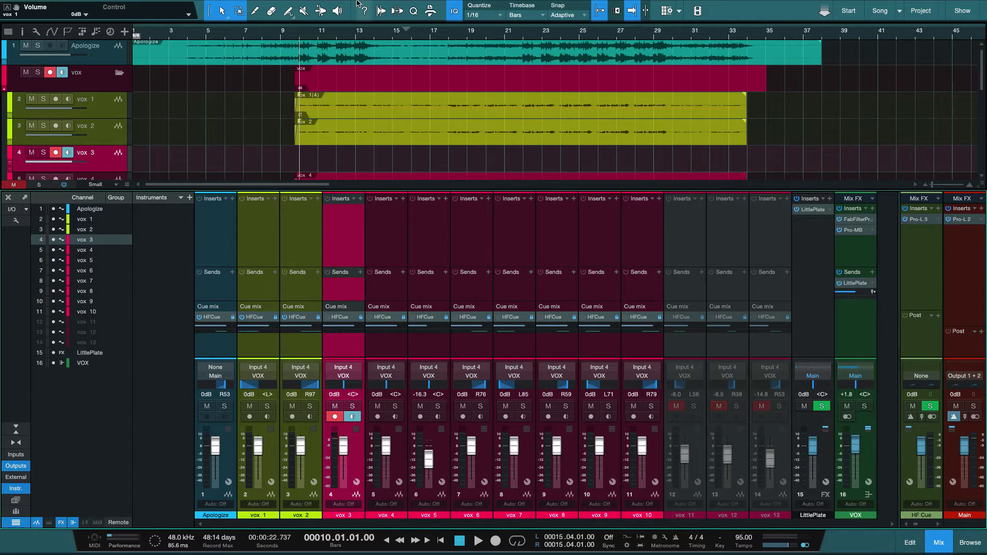
pyautogui.click(297, 34)
pyautogui.press('e')
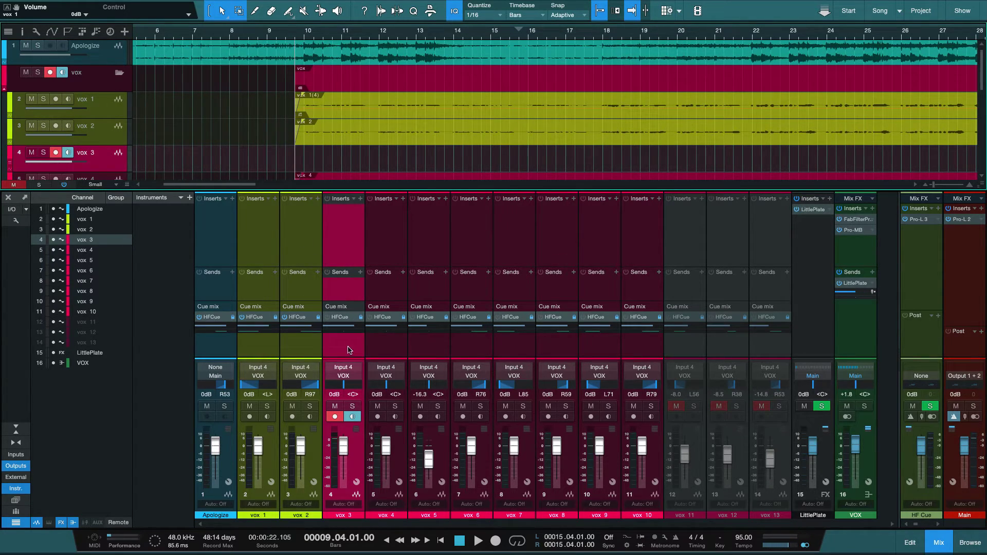
pyautogui.click(298, 345)
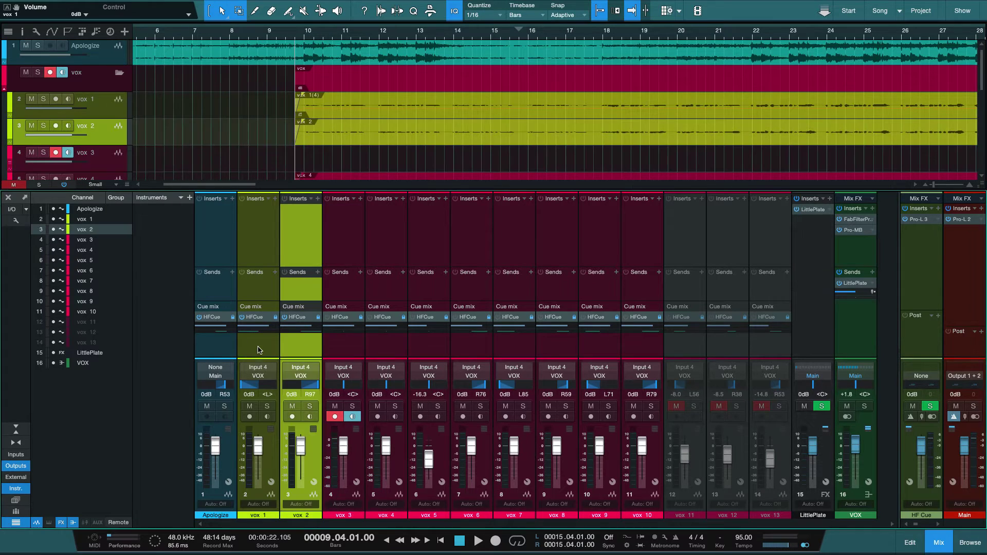
pyautogui.click(275, 347)
pyautogui.click(298, 344)
pyautogui.click(251, 343)
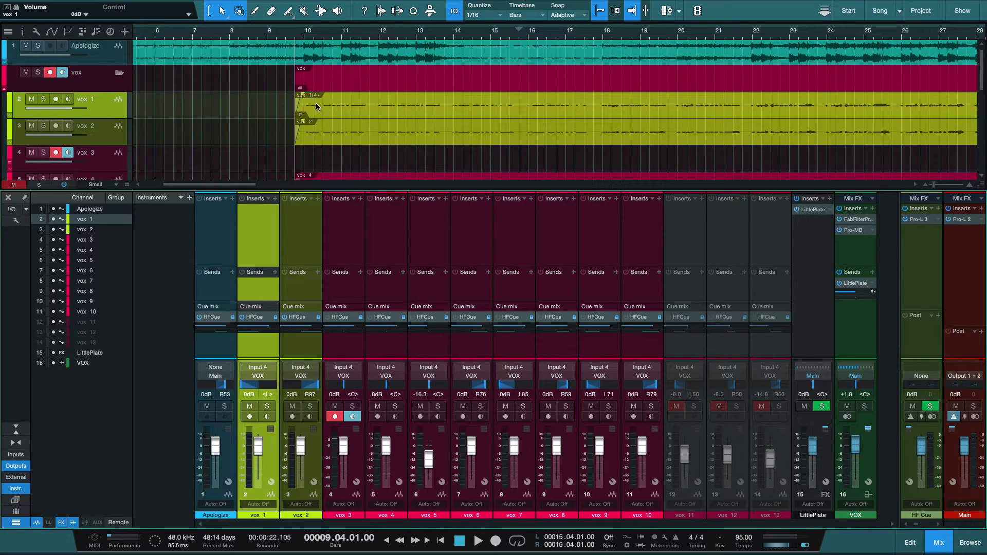
pyautogui.hscroll(3, 329, 102)
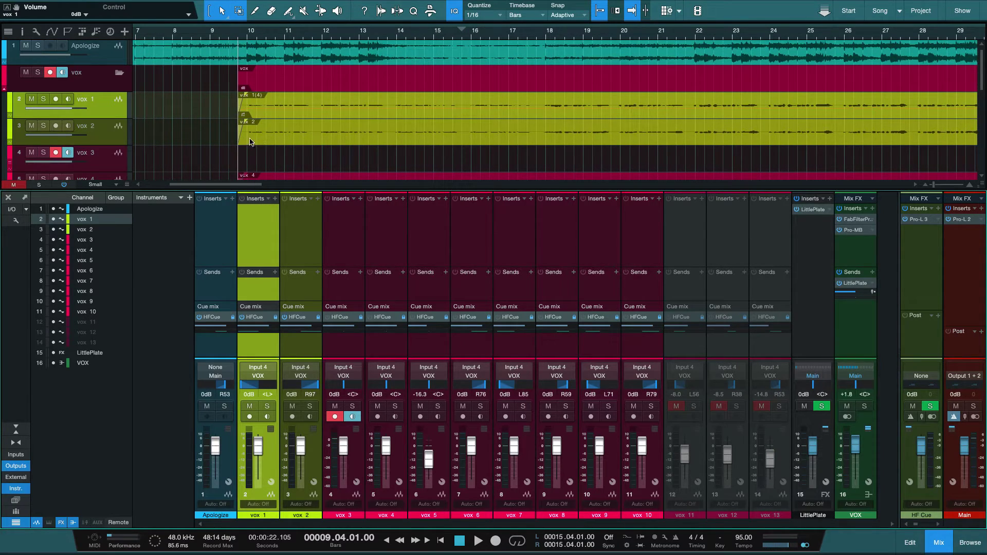
pyautogui.click(105, 162)
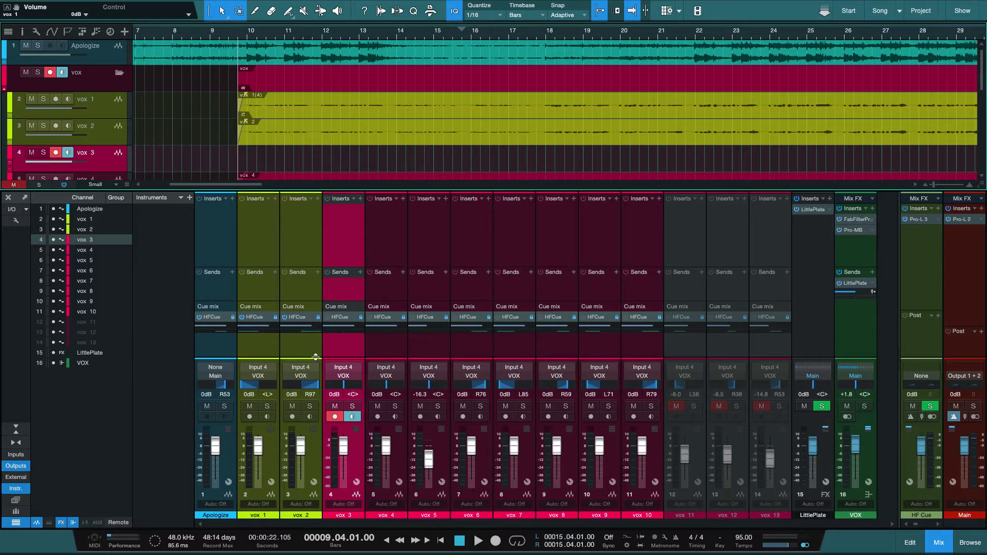
pyautogui.click(300, 349)
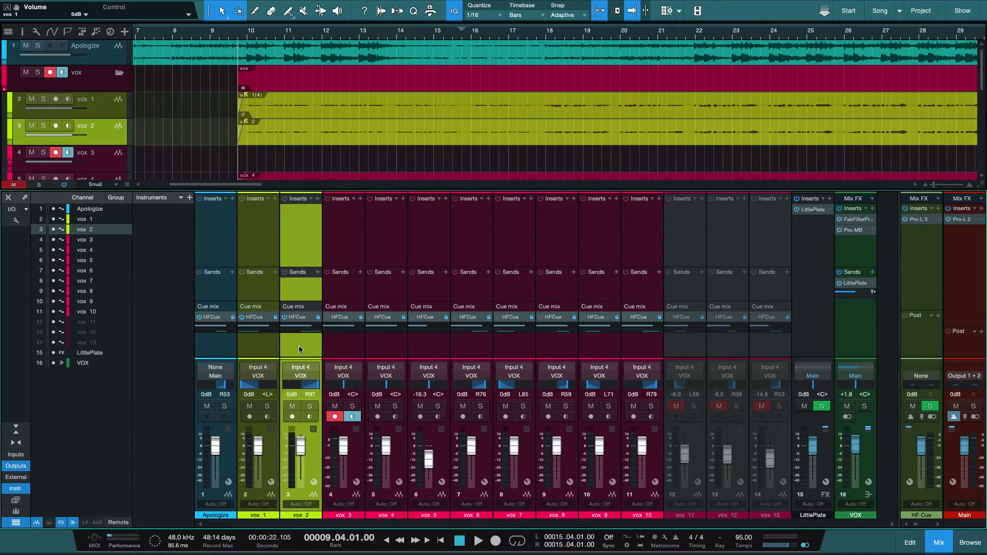
pyautogui.click(338, 340)
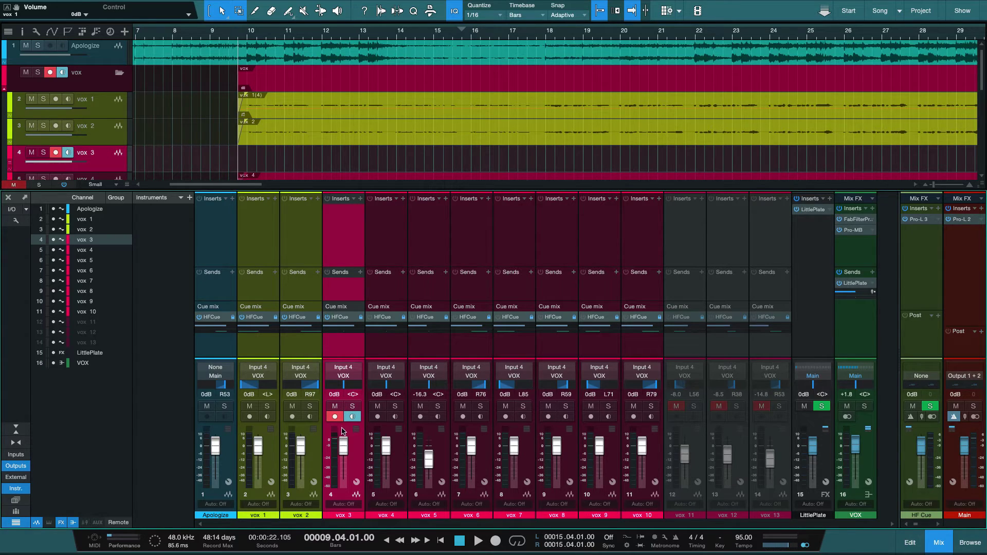
pyautogui.click(296, 348)
pyautogui.click(252, 337)
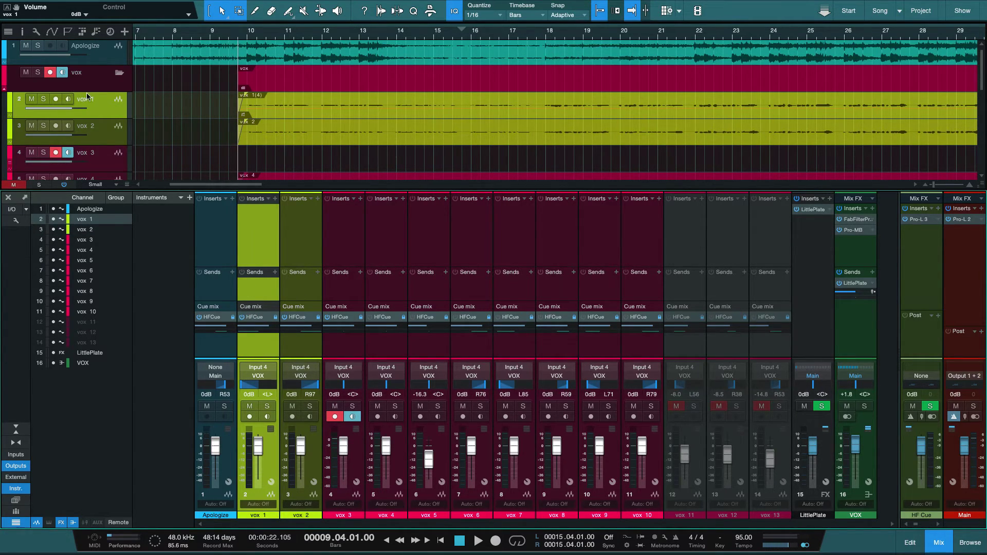
pyautogui.click(309, 347)
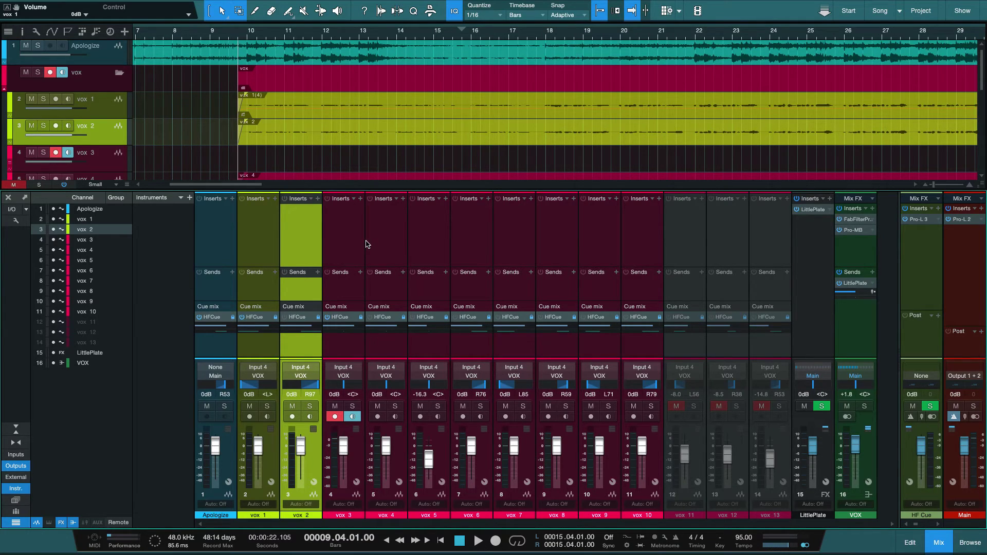
pyautogui.press('space')
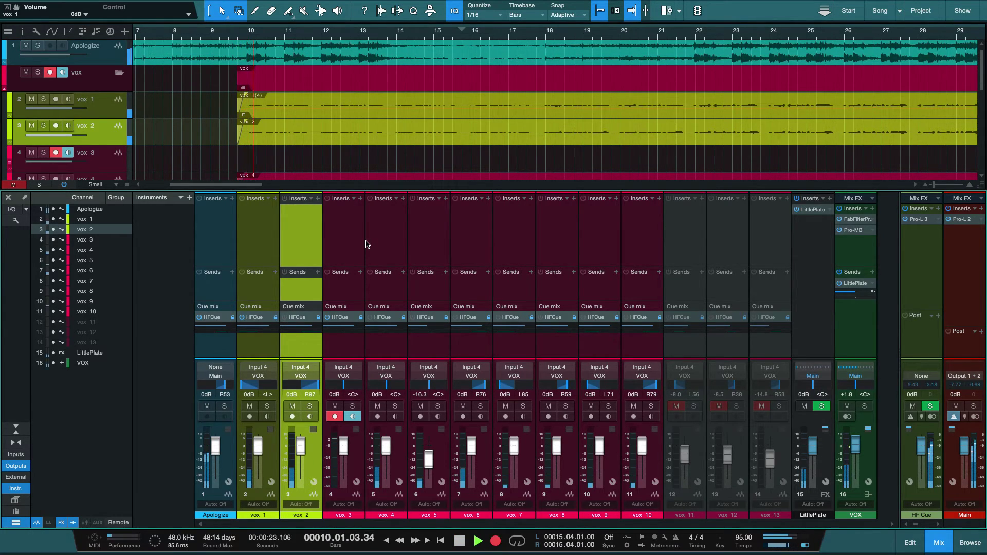
pyautogui.press('space')
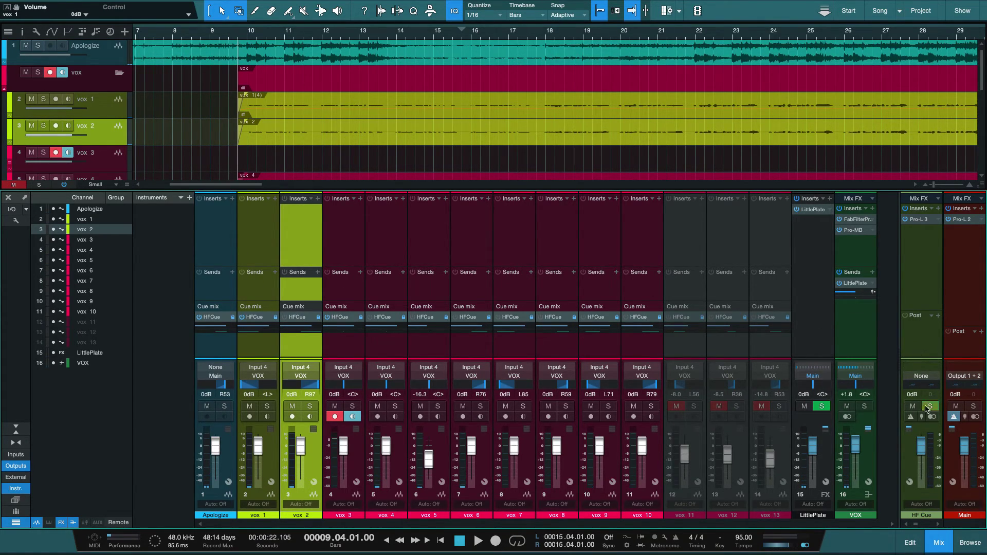
pyautogui.moveTo(924, 443); pyautogui.dragTo(923, 450)
pyautogui.keyDown('alt'); pyautogui.click(922, 450); pyautogui.keyUp('alt')
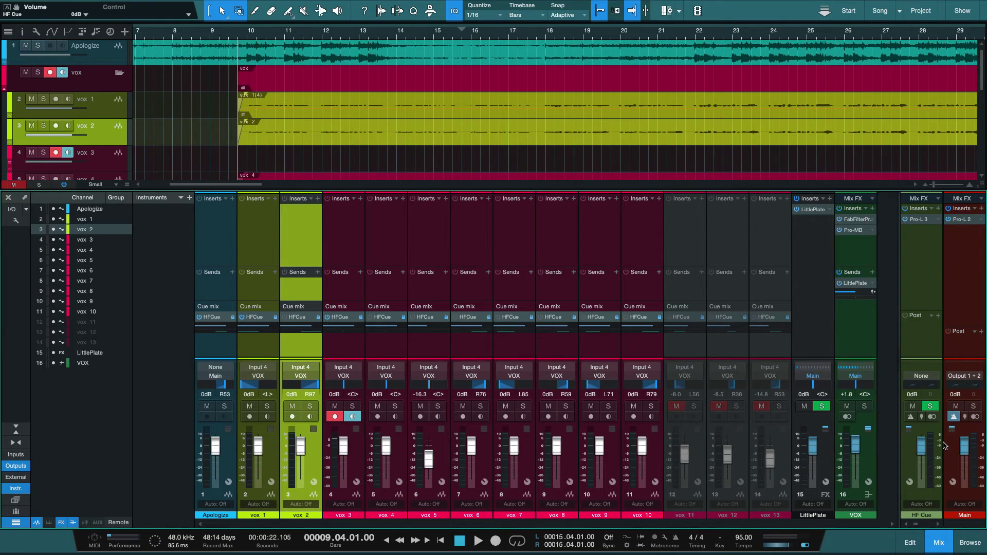